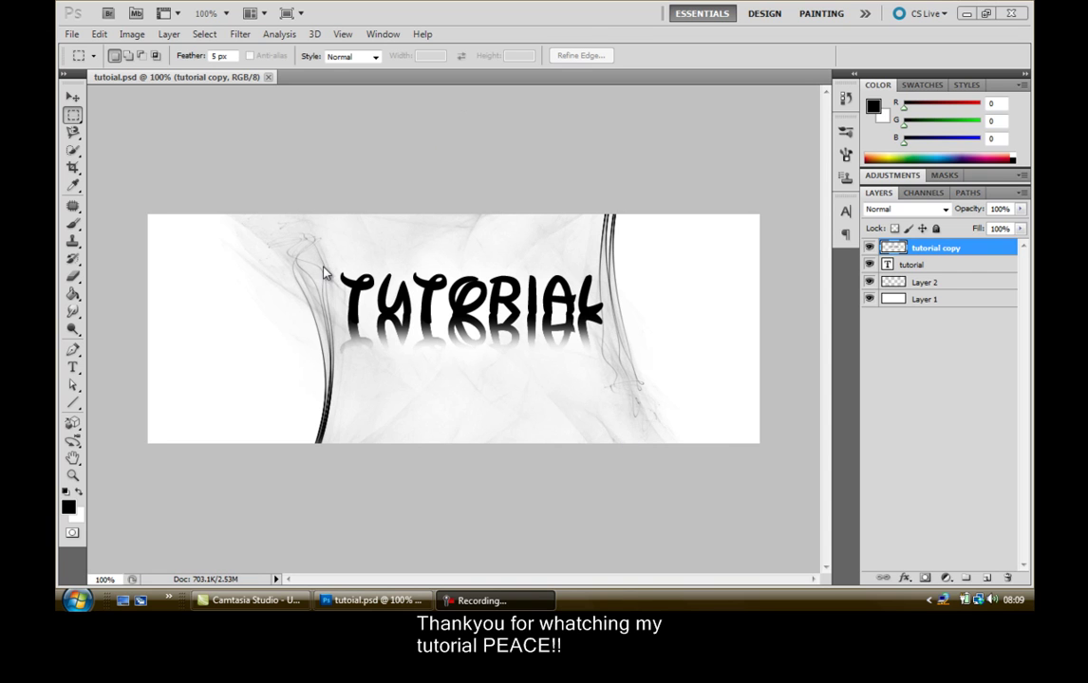
- Create a new transparent 800 x 300 pixel document
{"action": "left_click", "coordinate": [70, 35]}
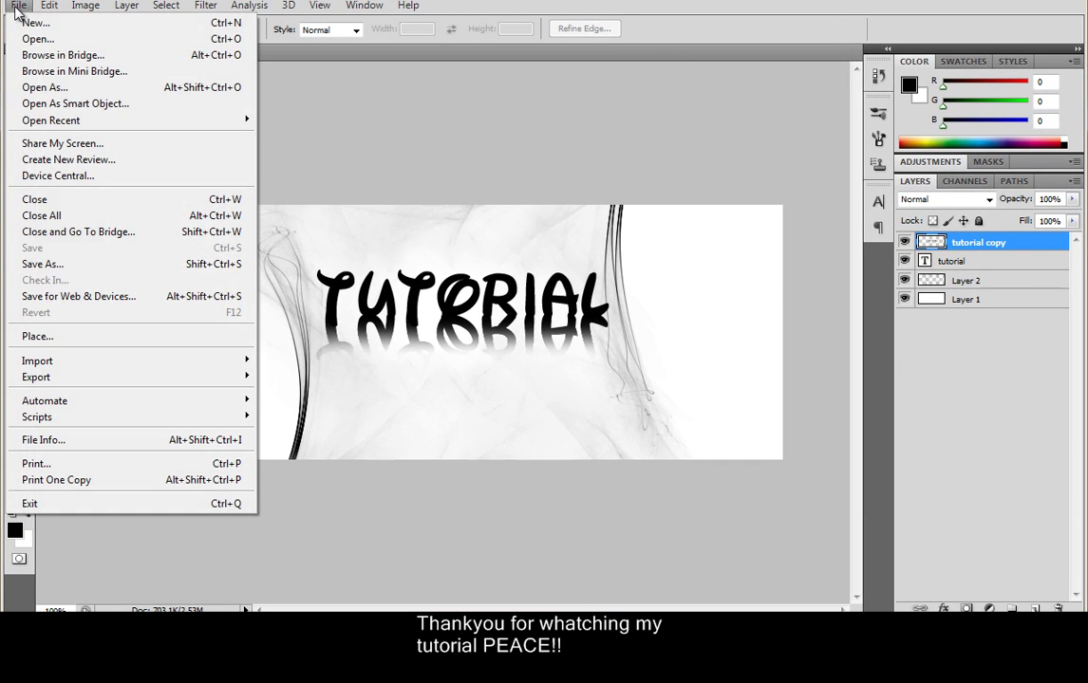
{"action": "left_click", "coordinate": [34, 22]}
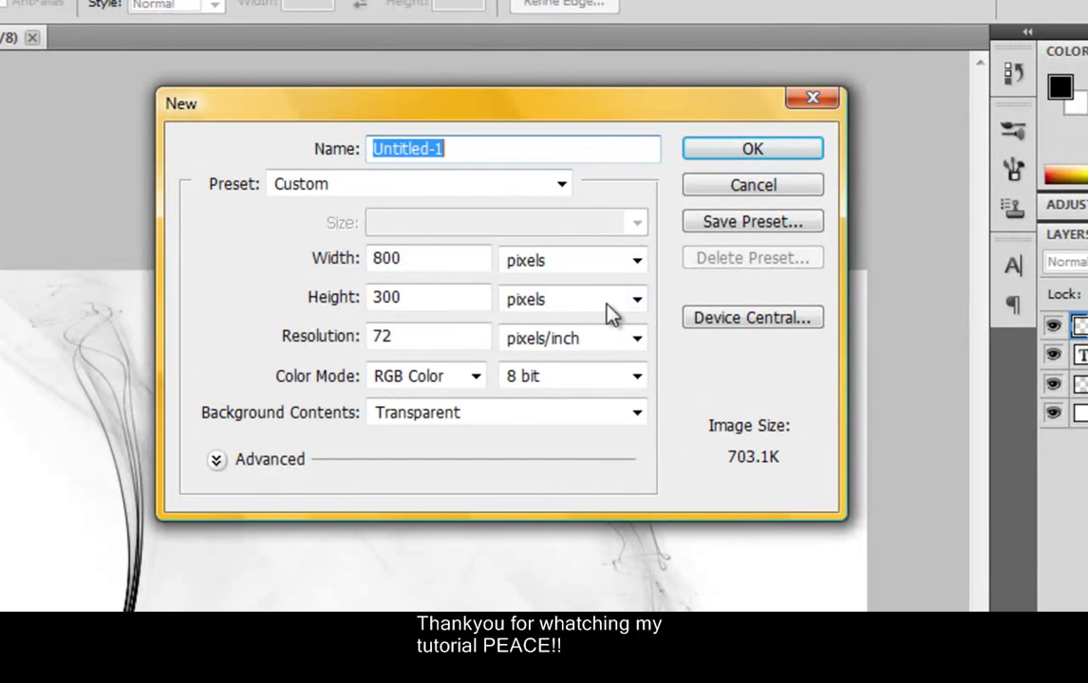
{"action": "left_click_drag", "start_coordinate": [478, 260], "coordinate": [365, 269]}
{"action": "left_click_drag", "start_coordinate": [412, 299], "coordinate": [257, 321]}
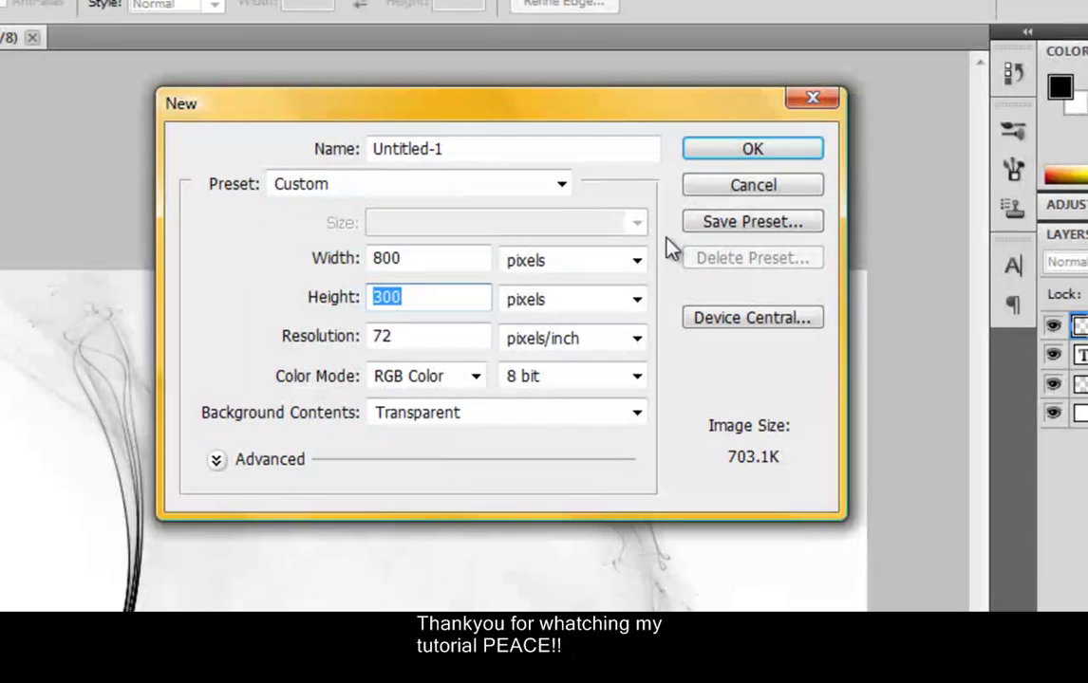
{"action": "left_click", "coordinate": [638, 260]}
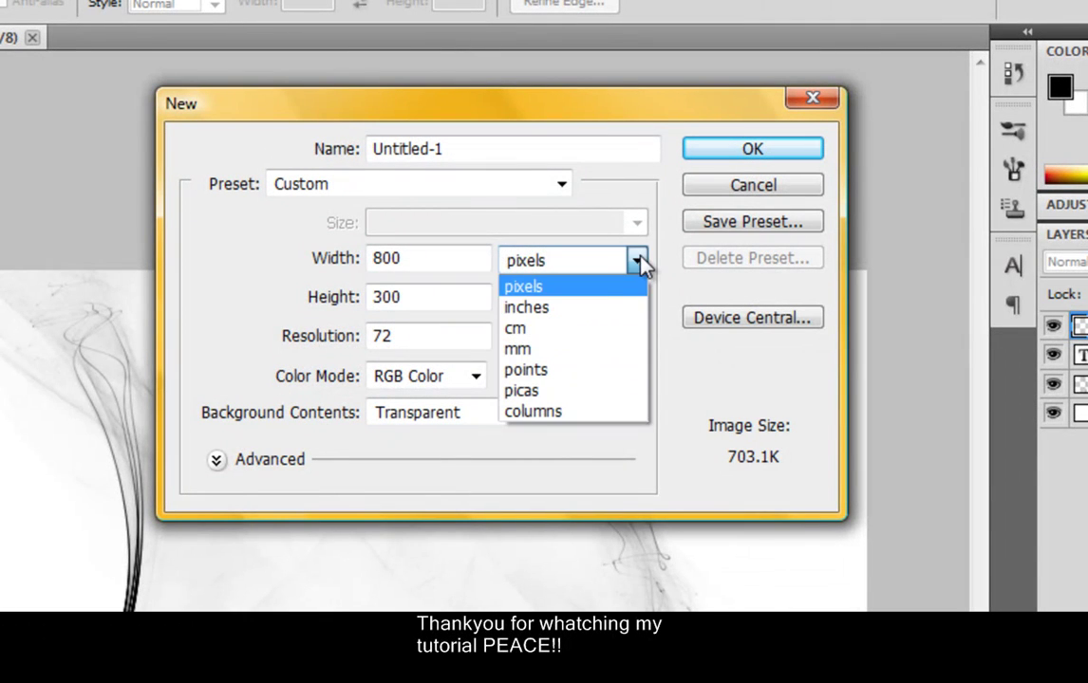
{"action": "left_click", "coordinate": [600, 284]}
{"action": "left_click", "coordinate": [750, 155]}
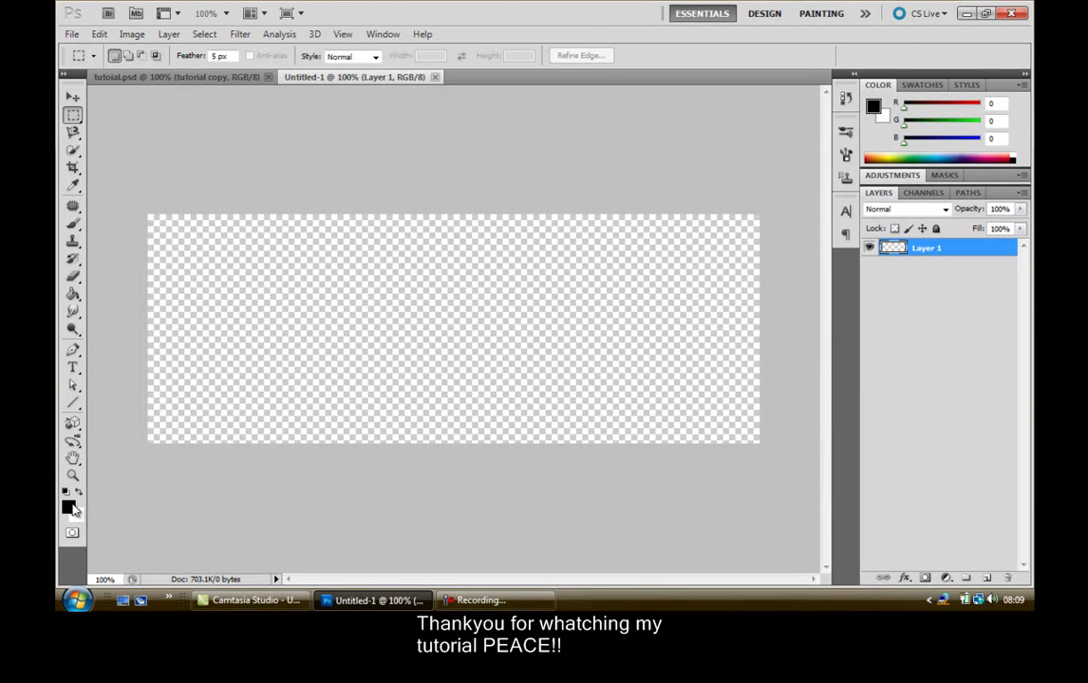
- Fill the transparent canvas solid white with the Paint Bucket
{"action": "left_click", "coordinate": [79, 492]}
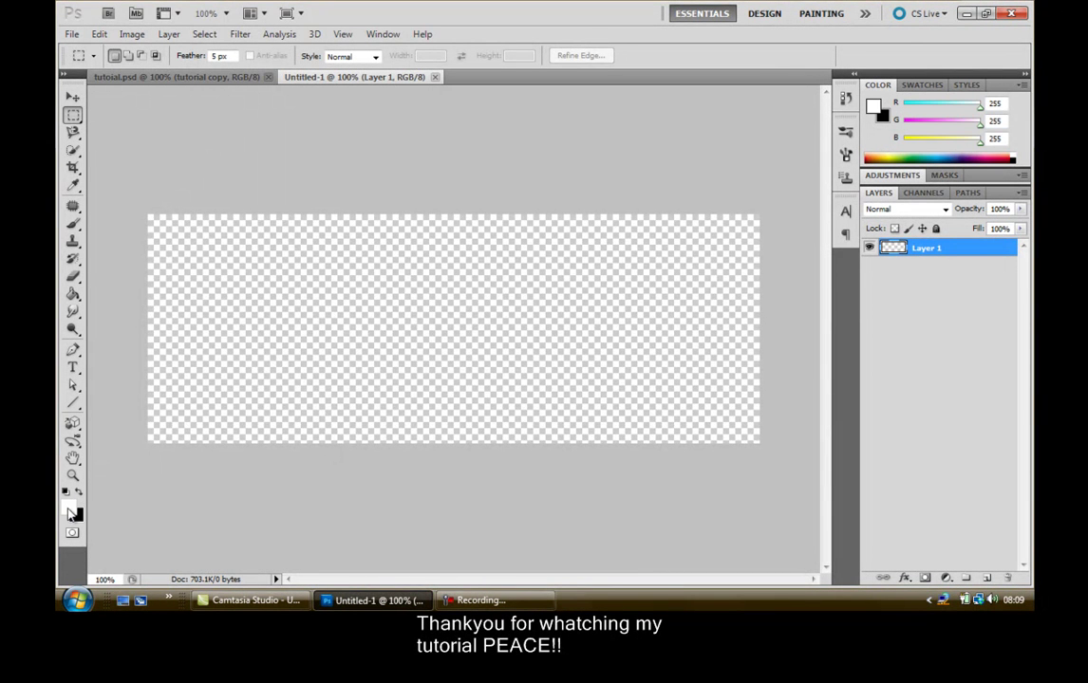
{"action": "left_click", "coordinate": [74, 296]}
{"action": "left_click", "coordinate": [343, 334]}
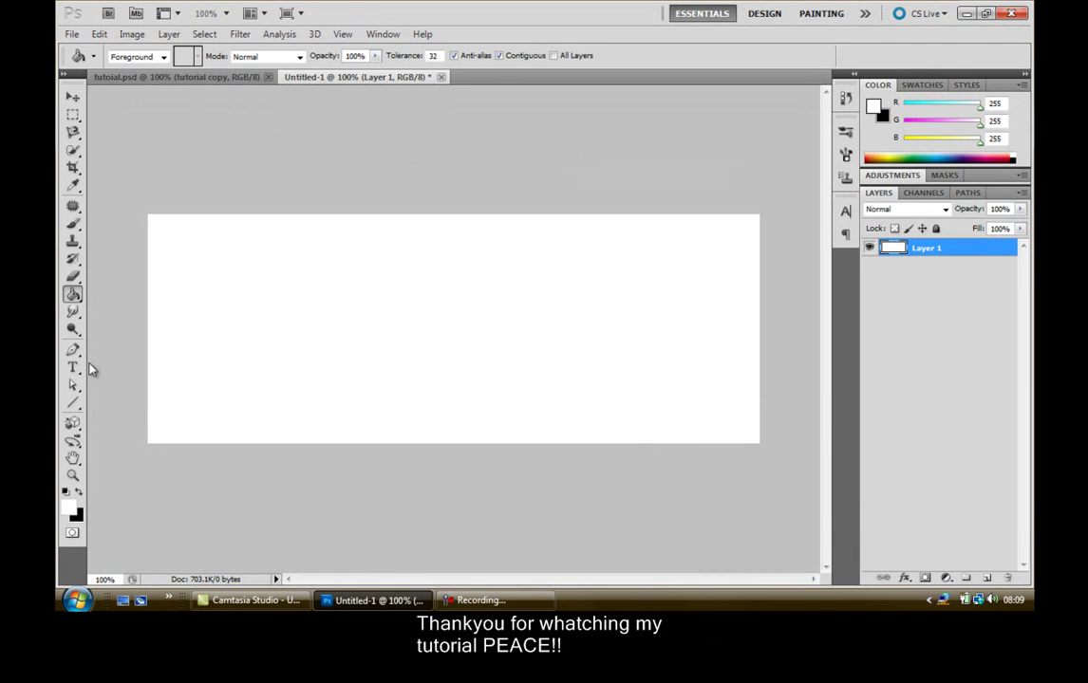
{"action": "left_click", "coordinate": [75, 100]}
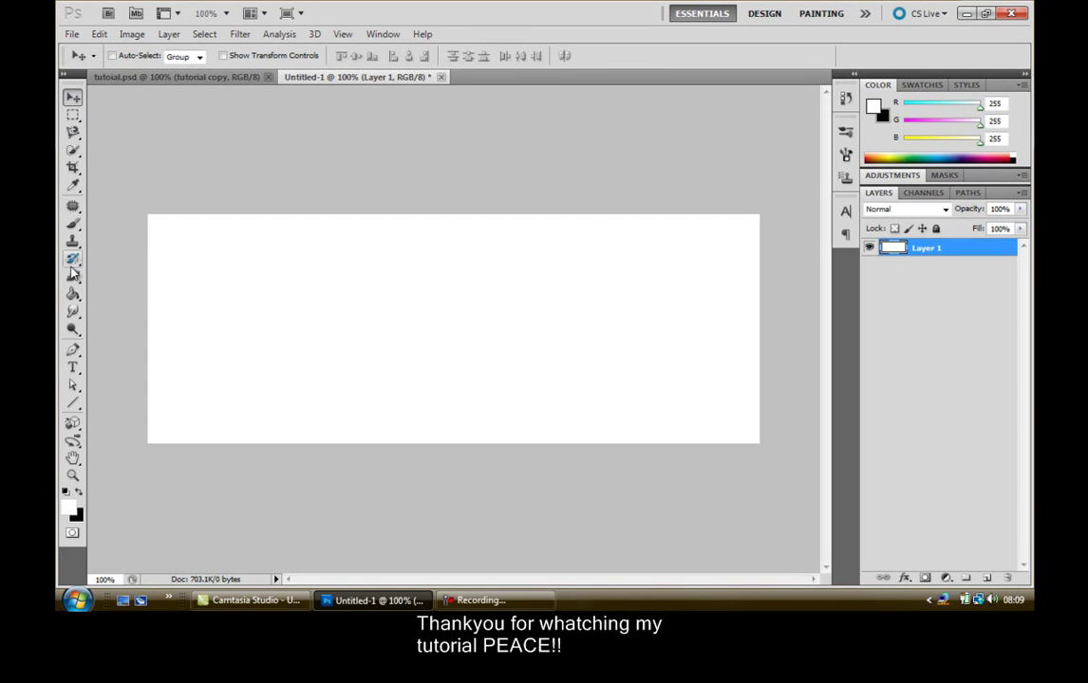
- Start a text layer near the canvas centre with black as the text colour
{"action": "left_click", "coordinate": [72, 368]}
{"action": "left_click", "coordinate": [402, 325]}
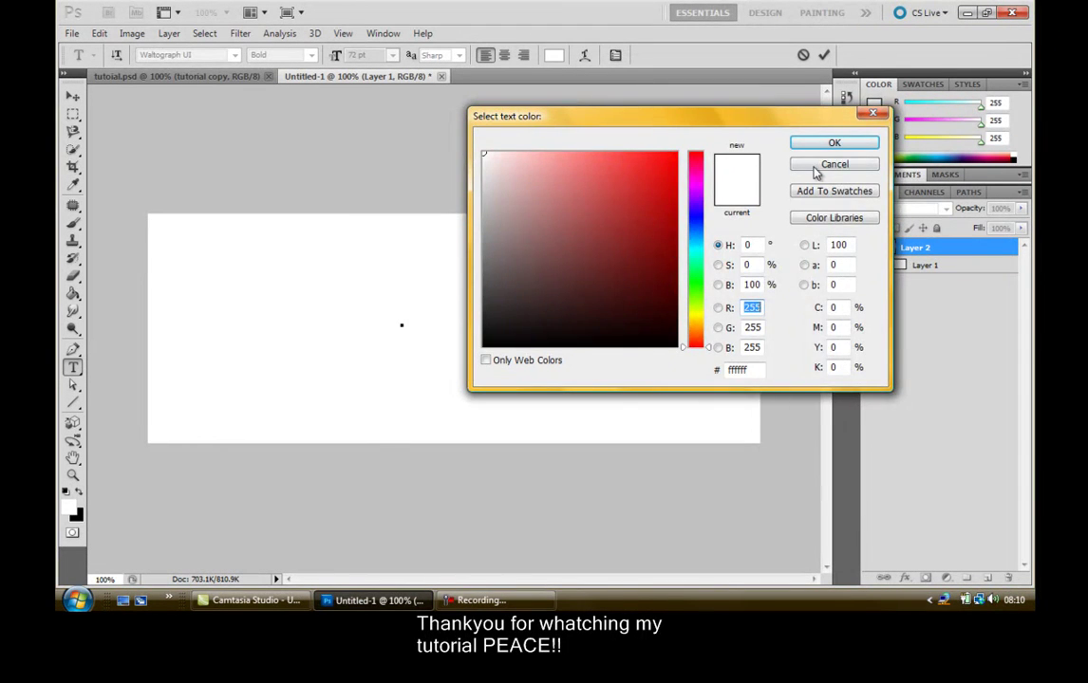
{"action": "left_click", "coordinate": [813, 167]}
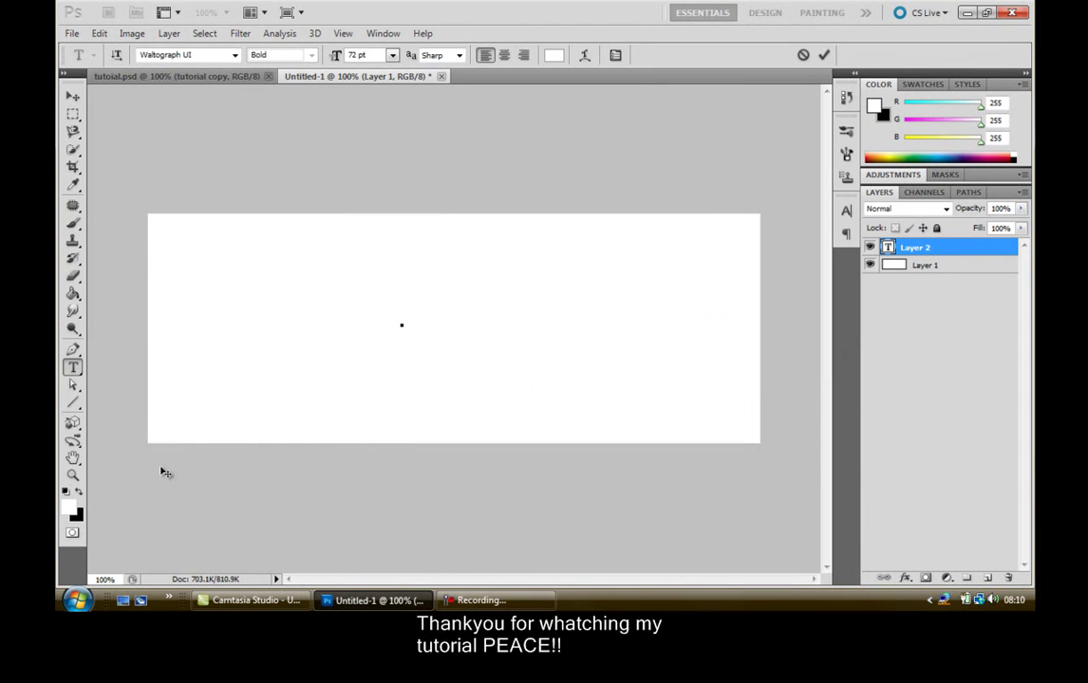
{"action": "left_click", "coordinate": [80, 494]}
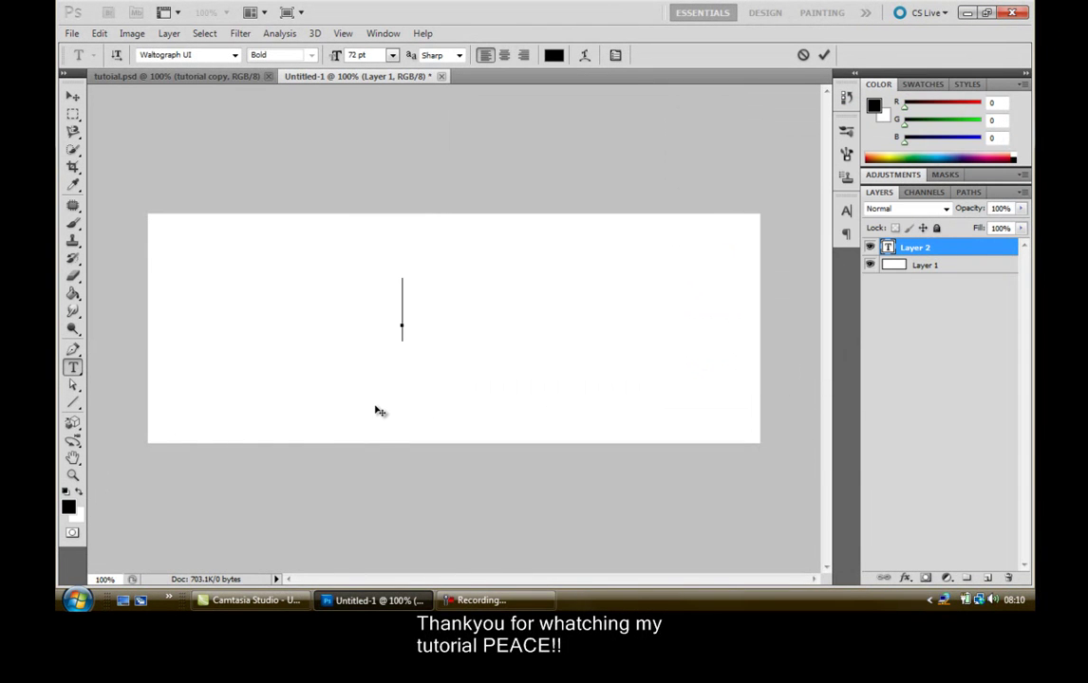
- Type TUTORIAL in 72 pt Waltograph UI Bold and commit it
{"action": "type", "text": "TUTOR"}
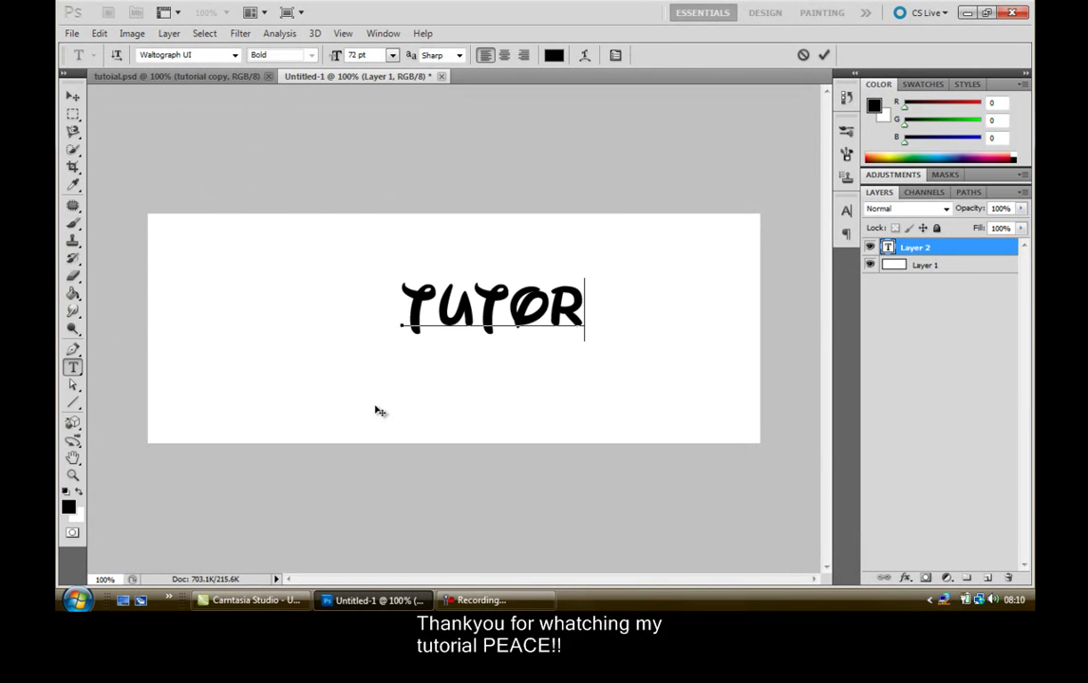
{"action": "type", "text": "ISA"}
{"action": "key", "text": "BackSpace"}
{"action": "key", "text": "BackSpace"}
{"action": "type", "text": "AL"}
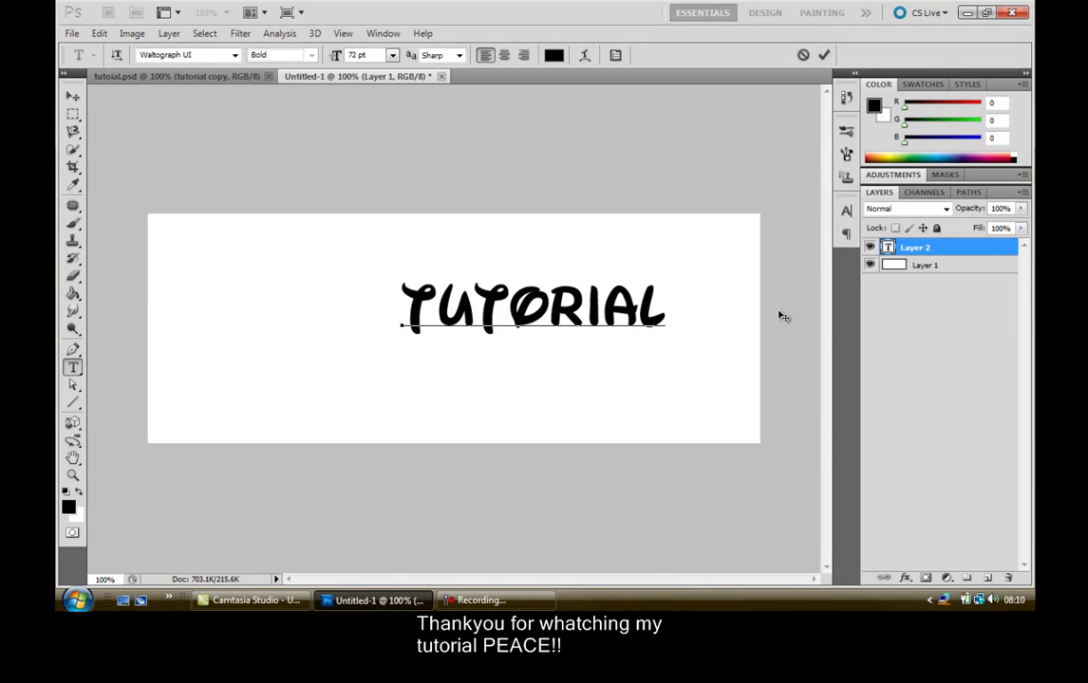
{"action": "left_click", "coordinate": [823, 54]}
{"action": "left_click_drag", "start_coordinate": [498, 307], "coordinate": [527, 306]}
{"action": "left_click", "coordinate": [571, 306]}
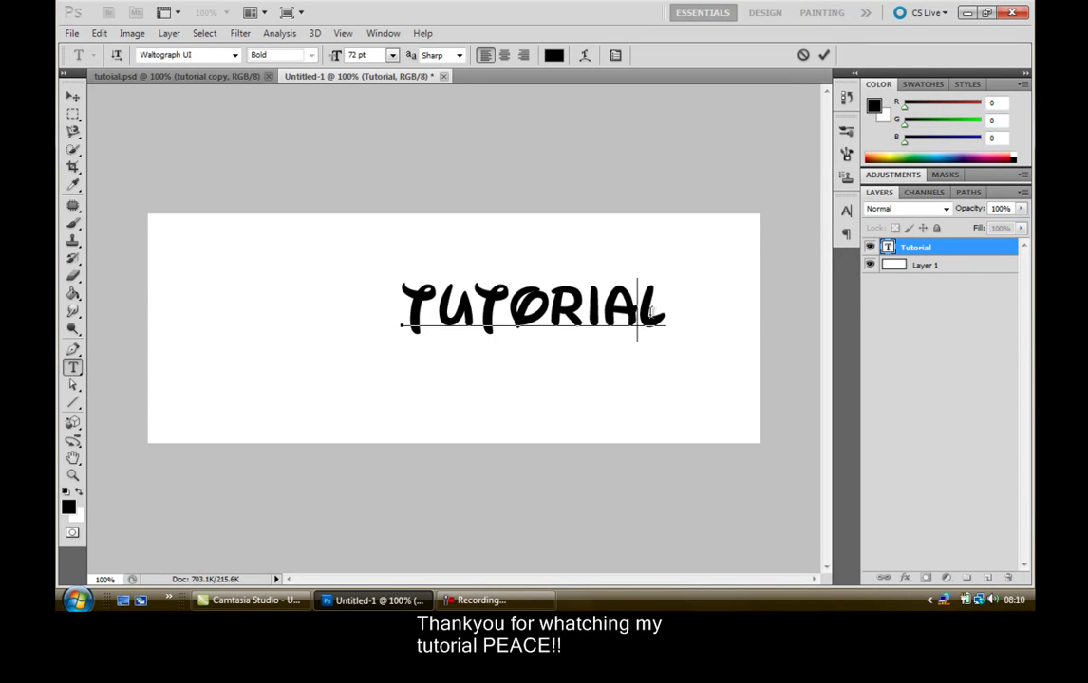
{"action": "left_click", "coordinate": [822, 57]}
- Shift the TUTORIAL text toward the centre and duplicate its layer as Tutorial copy
{"action": "left_click", "coordinate": [72, 94]}
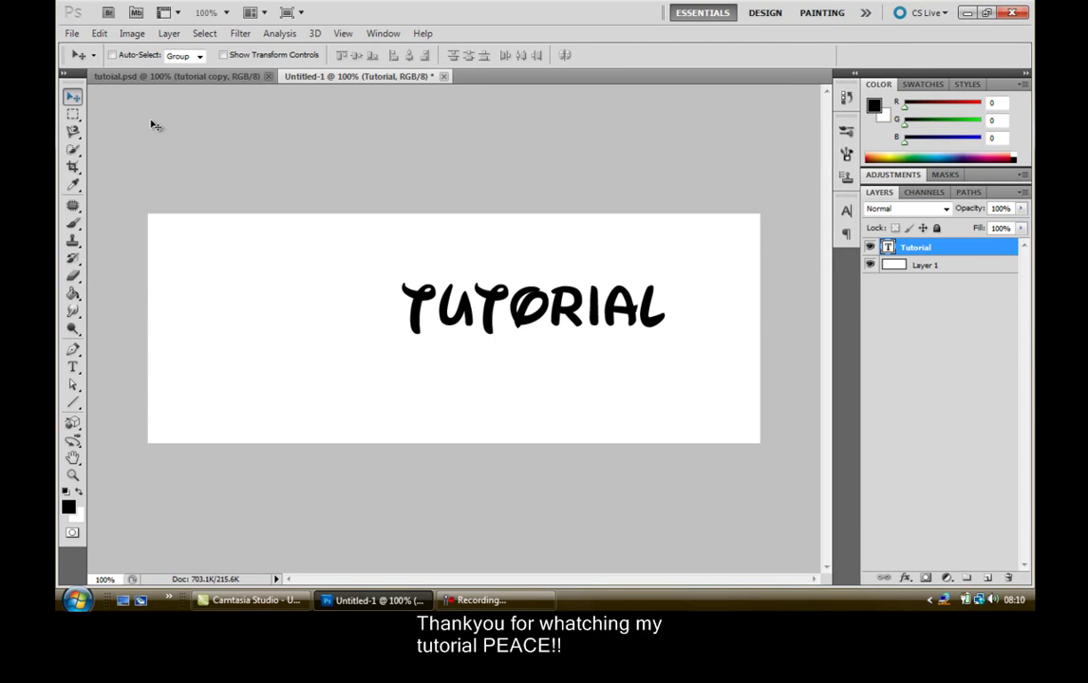
{"action": "left_click_drag", "start_coordinate": [487, 302], "coordinate": [415, 308]}
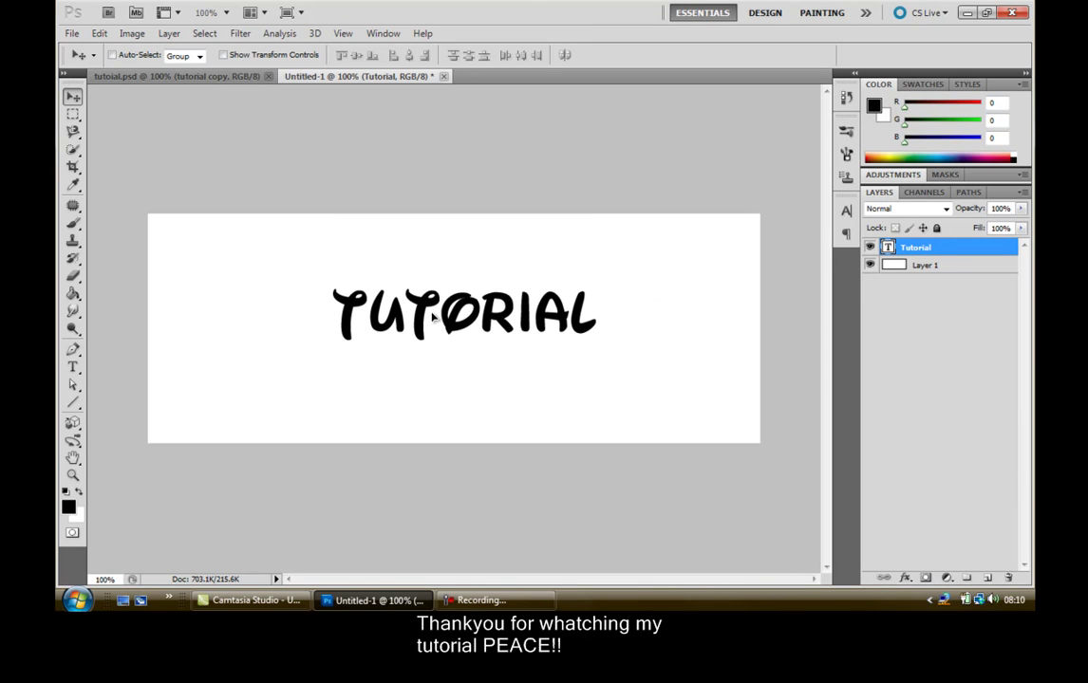
{"action": "right_click", "coordinate": [937, 245]}
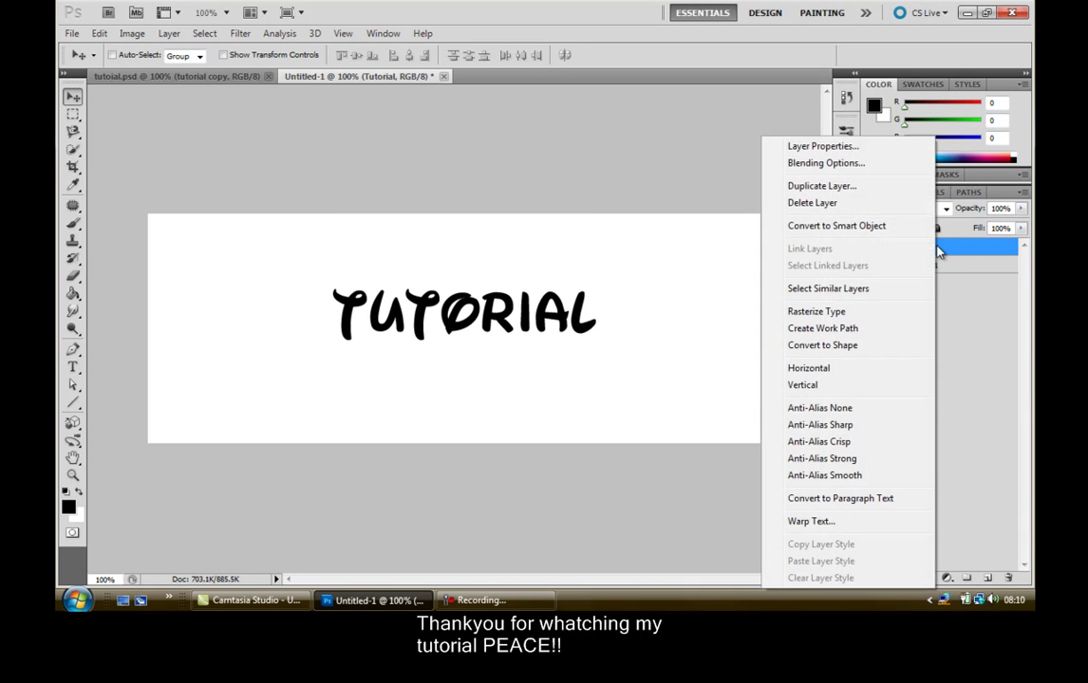
{"action": "left_click", "coordinate": [887, 187]}
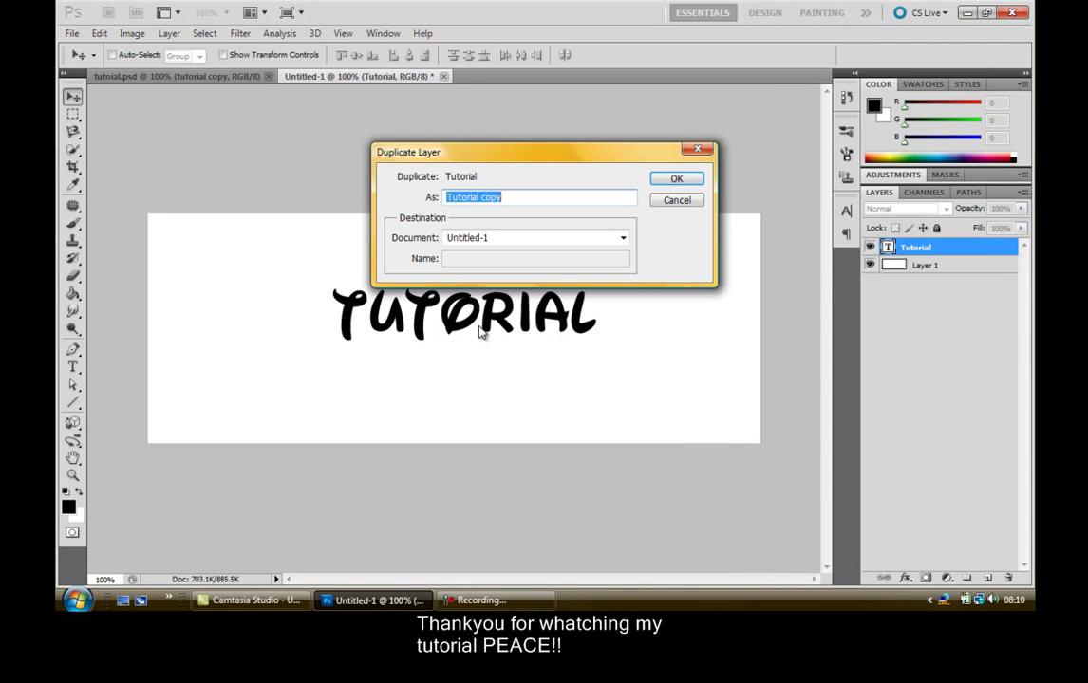
{"action": "left_click", "coordinate": [667, 180]}
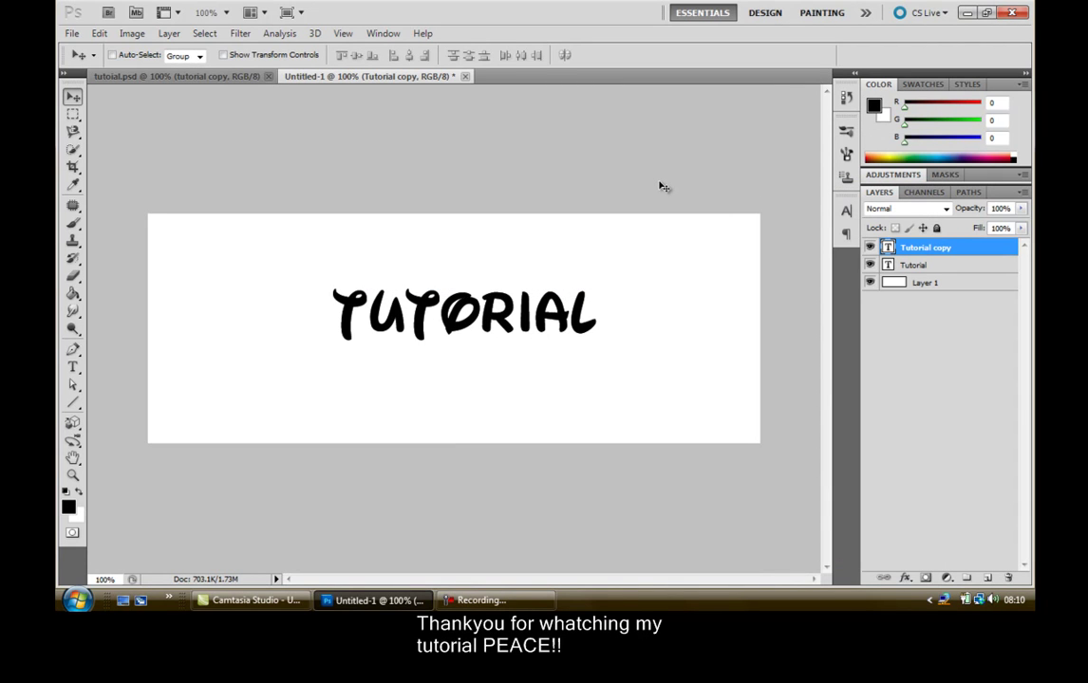
- Flip Tutorial copy vertically, move it just below the original, and apply the transform
{"action": "key", "text": "ctrl+t"}
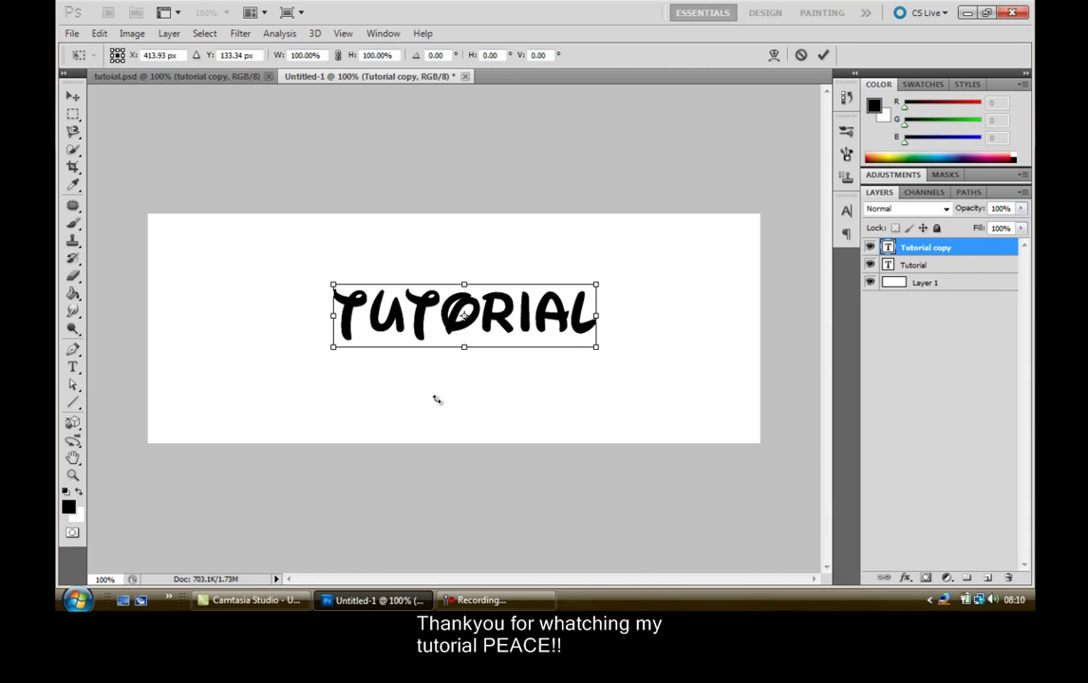
{"action": "right_click", "coordinate": [531, 314]}
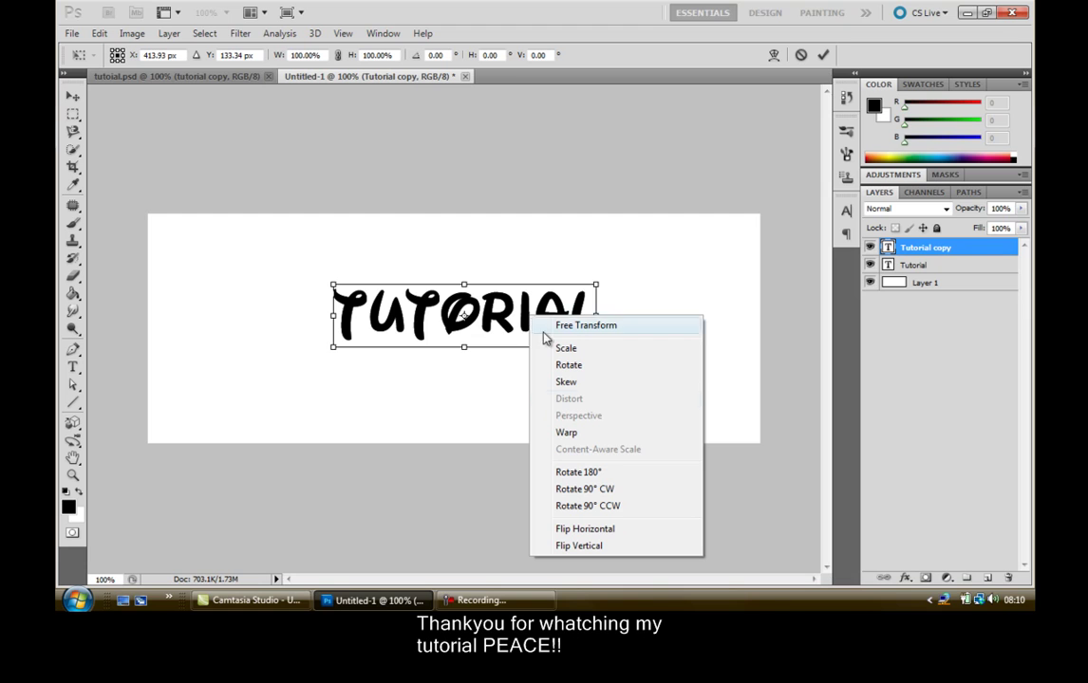
{"action": "left_click", "coordinate": [606, 548]}
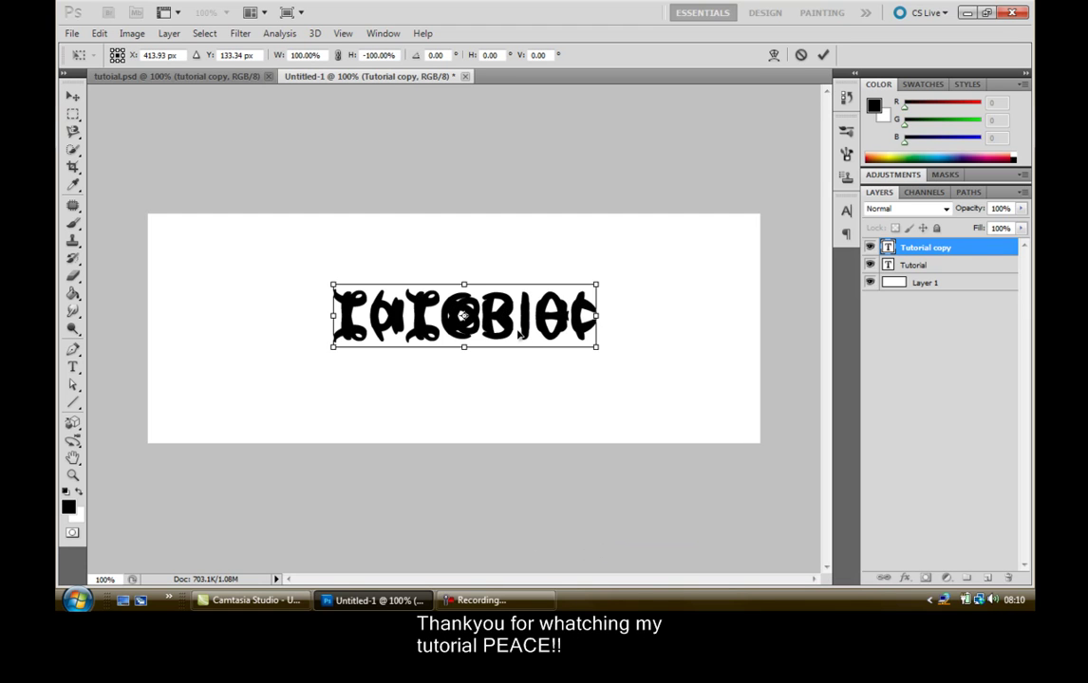
{"action": "left_click_drag", "start_coordinate": [520, 334], "coordinate": [520, 363]}
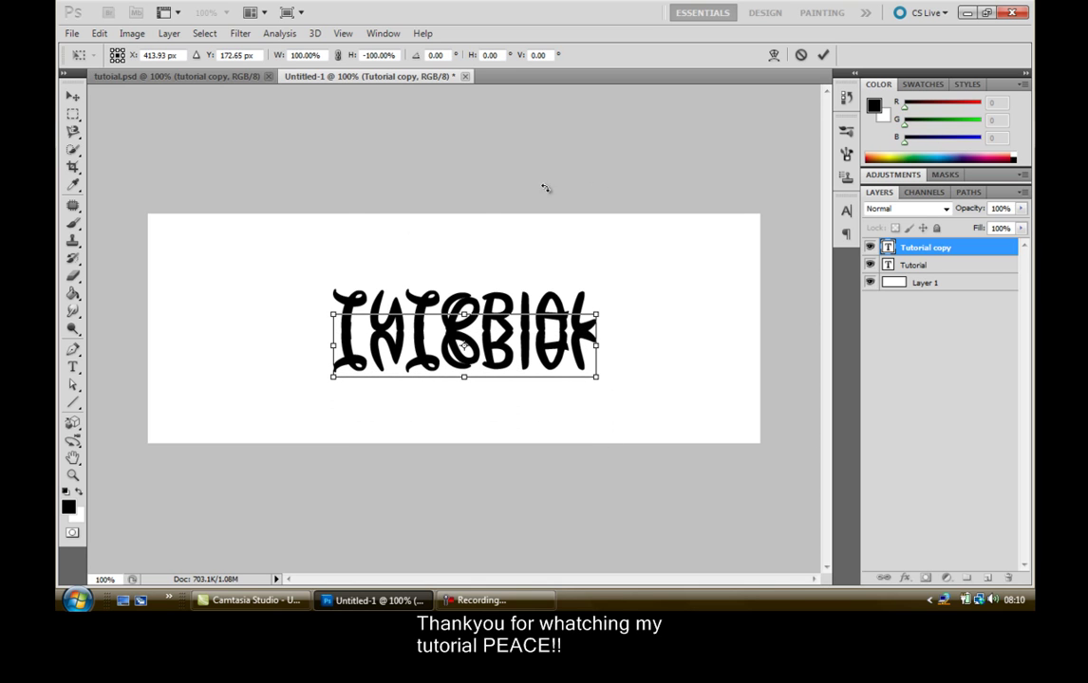
{"action": "left_click", "coordinate": [72, 95]}
{"action": "left_click", "coordinate": [469, 237]}
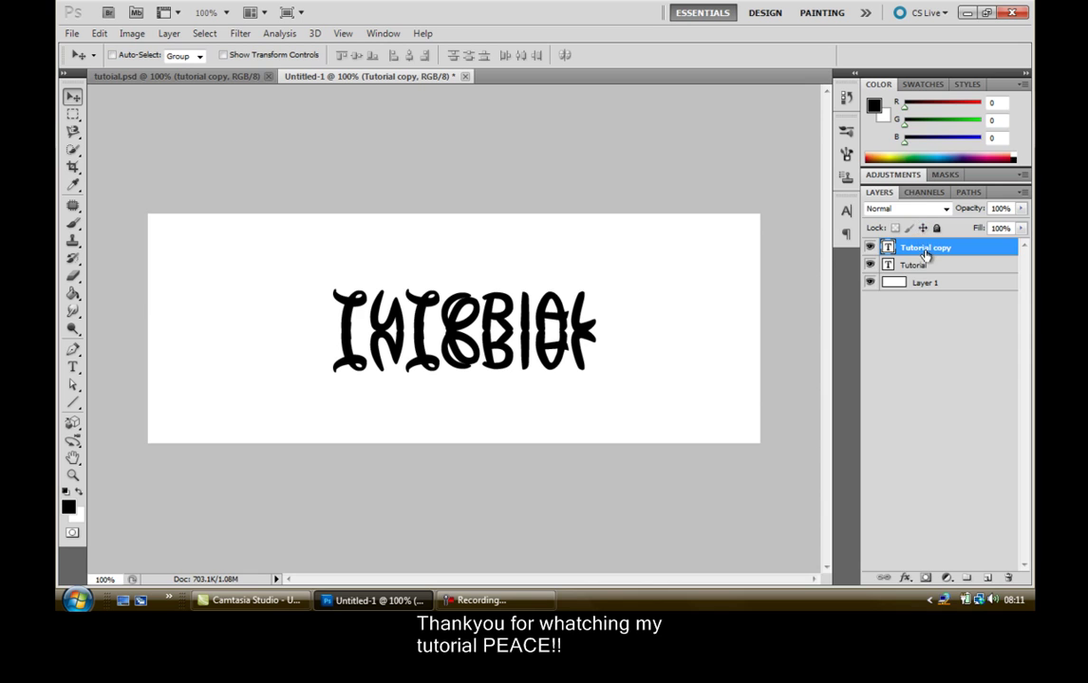
- Rasterize Tutorial copy and select the lower part of the flipped text with a 5 px feather
{"action": "right_click", "coordinate": [923, 249]}
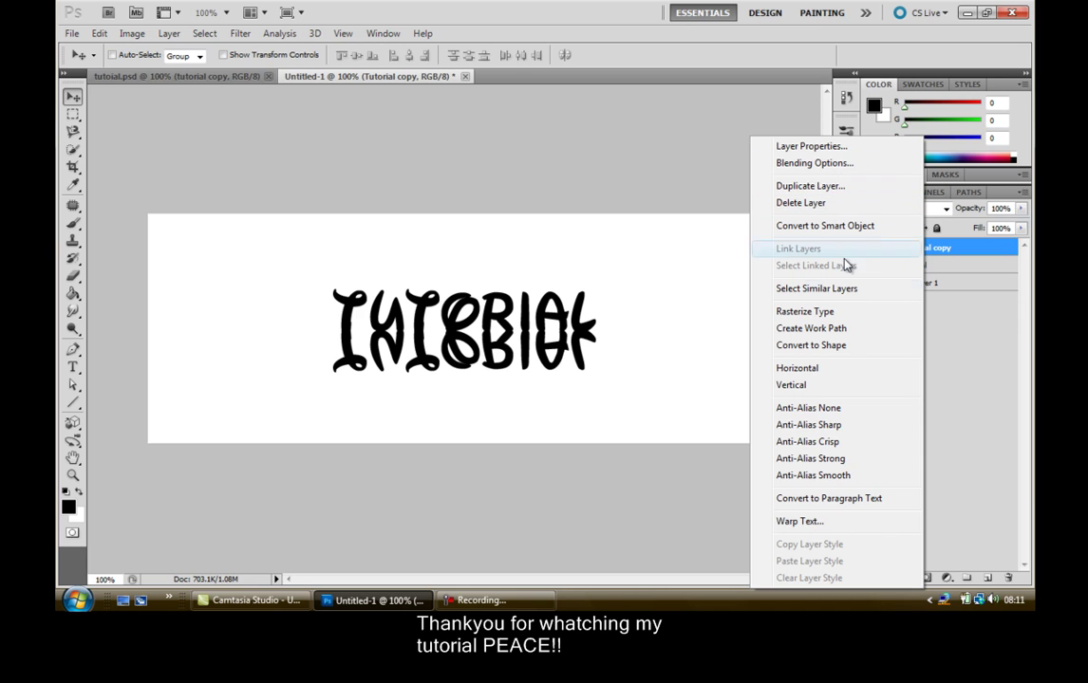
{"action": "left_click", "coordinate": [831, 312]}
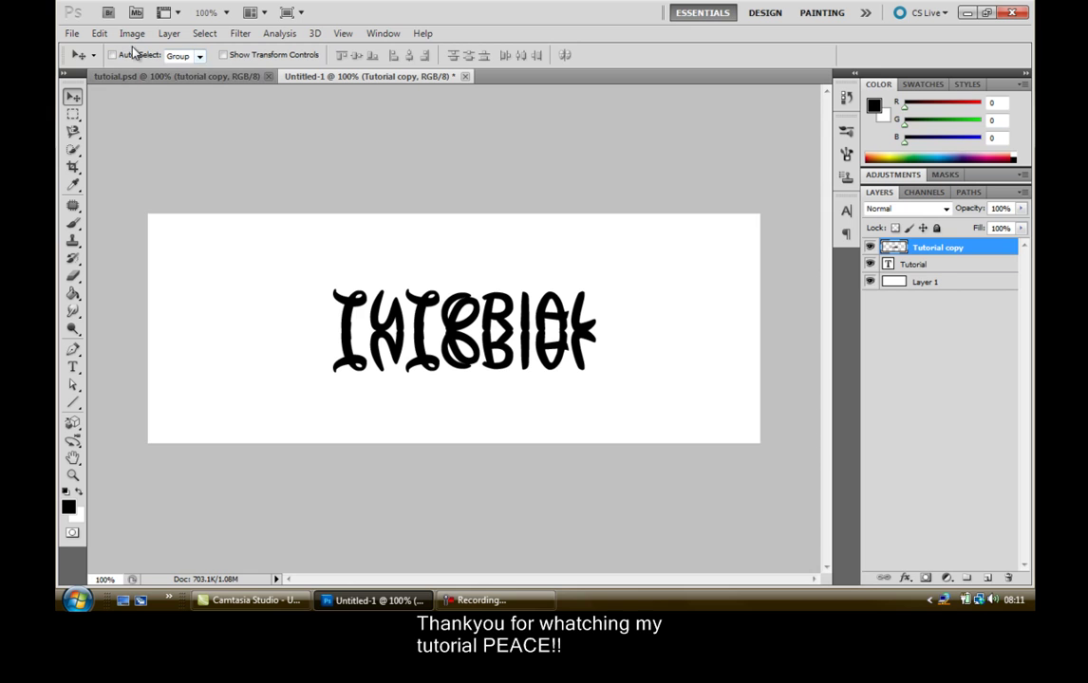
{"action": "left_click", "coordinate": [74, 115]}
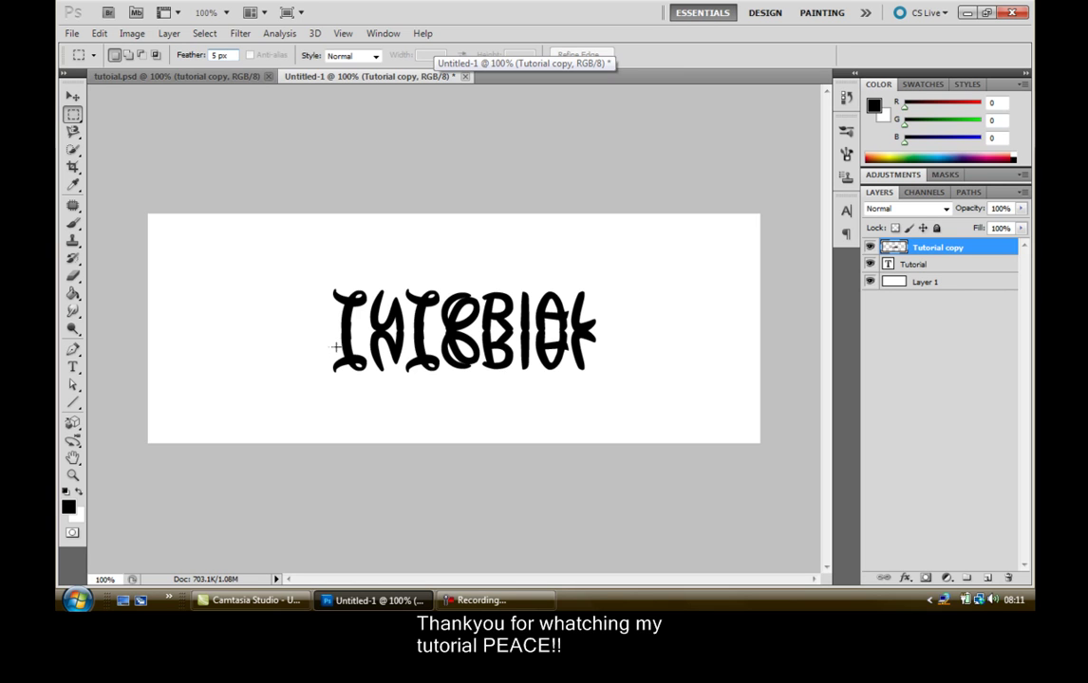
{"action": "left_click_drag", "start_coordinate": [354, 346], "coordinate": [596, 383]}
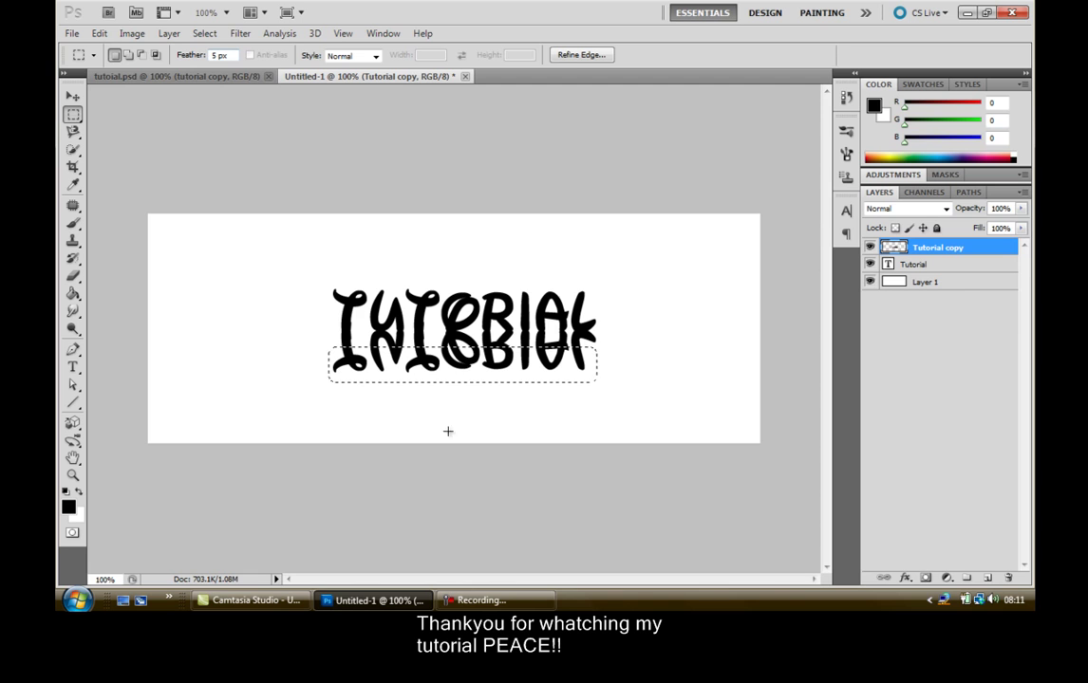
- Cut the selection onto Layer 2, then delete Layer 2 to leave a fading reflection
{"action": "right_click", "coordinate": [459, 337]}
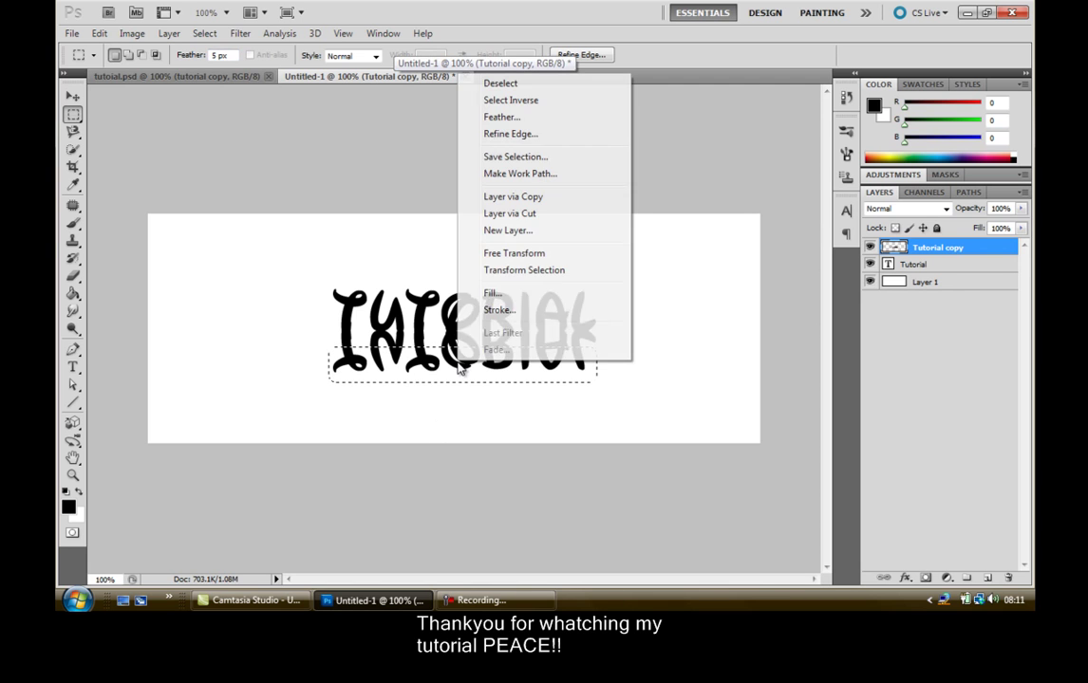
{"action": "left_click", "coordinate": [512, 214]}
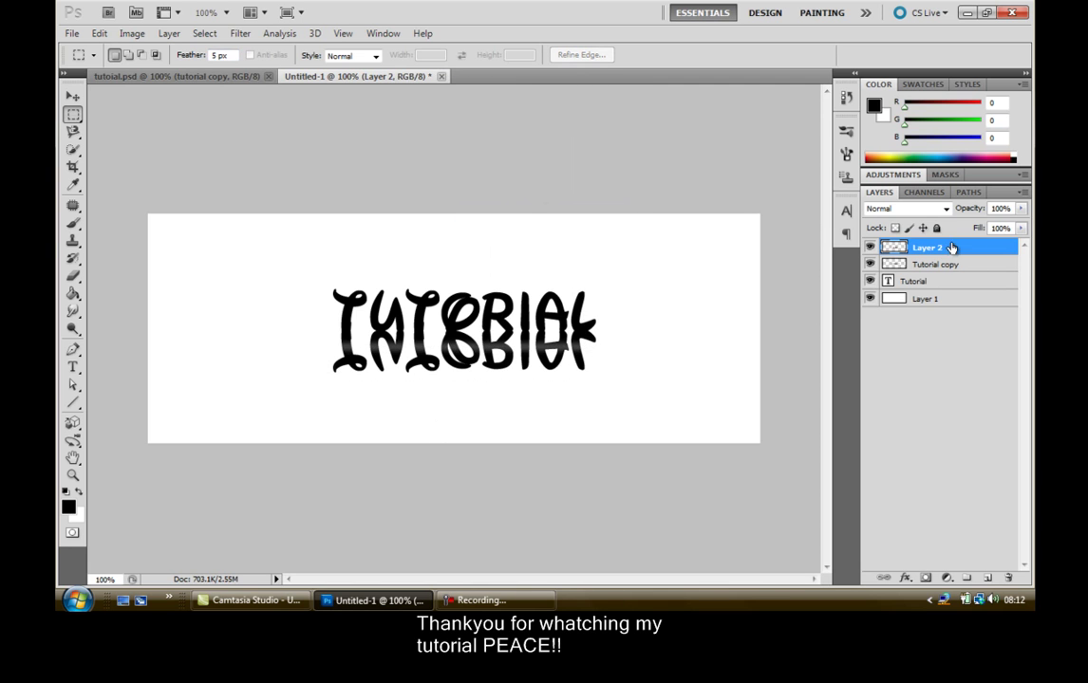
{"action": "right_click", "coordinate": [947, 252]}
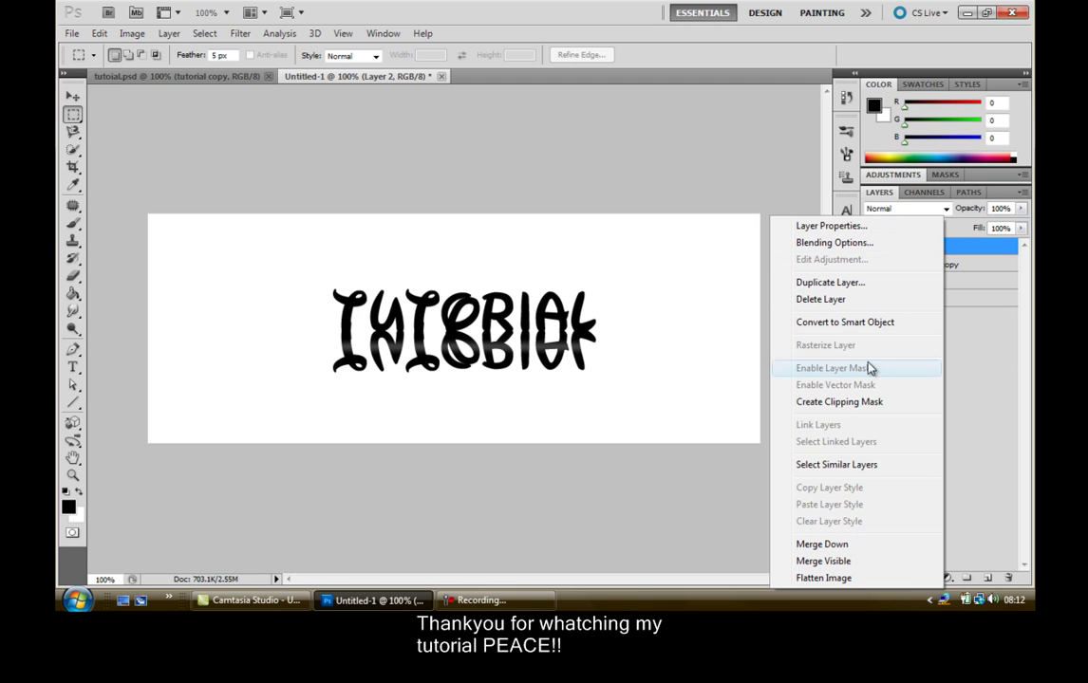
{"action": "left_click", "coordinate": [809, 300]}
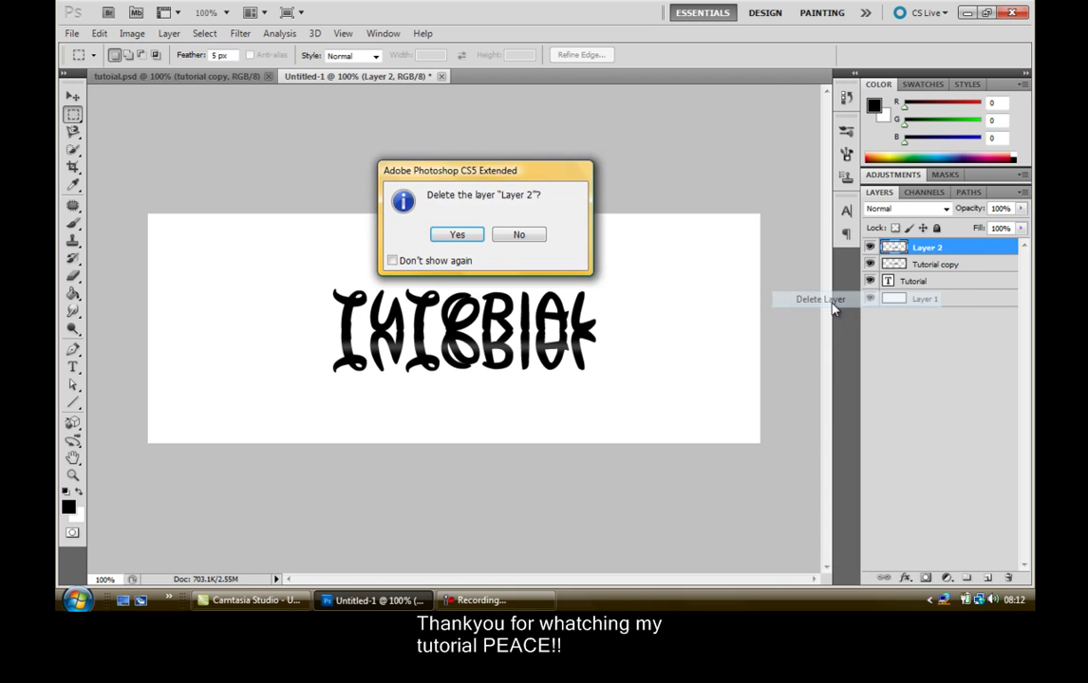
{"action": "left_click", "coordinate": [460, 235]}
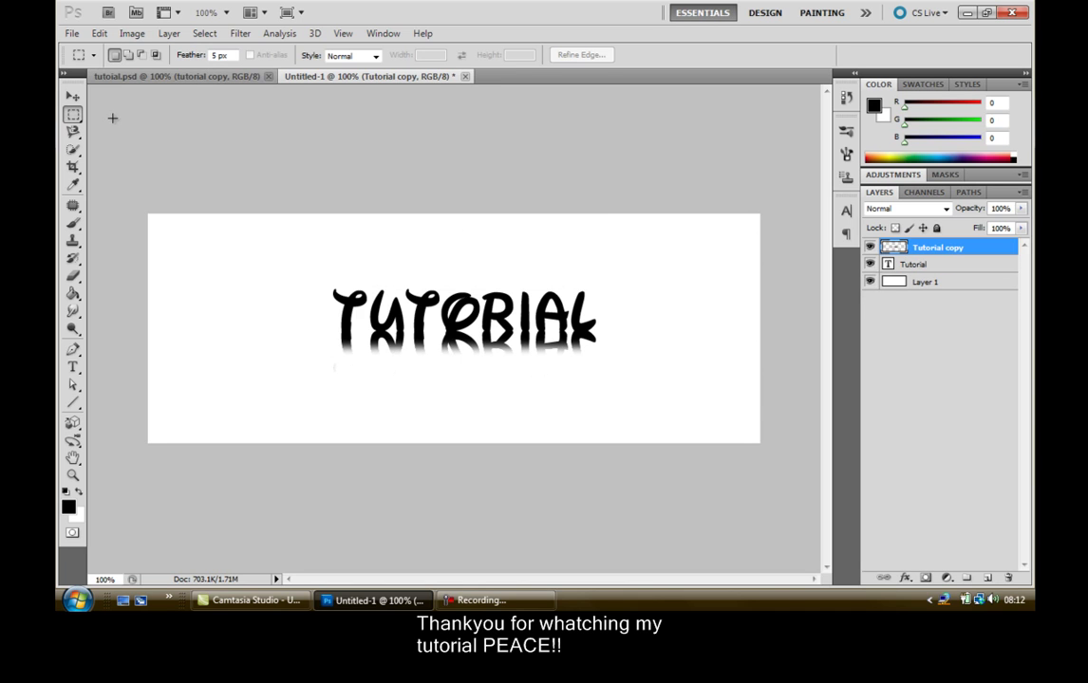
- Stamp smoke brush strokes onto the canvas with a 911 px brush
{"action": "left_click", "coordinate": [75, 226]}
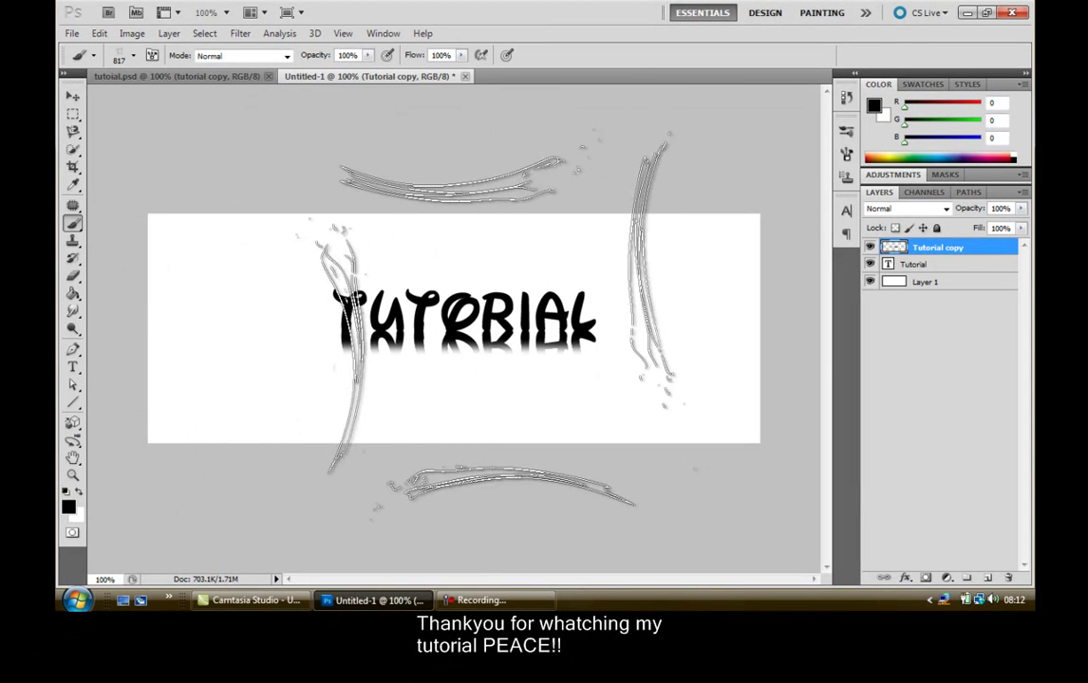
{"action": "left_click", "coordinate": [131, 57]}
{"action": "left_click_drag", "start_coordinate": [220, 102], "coordinate": [222, 102]}
{"action": "left_click", "coordinate": [475, 332]}
{"action": "left_click", "coordinate": [475, 332]}
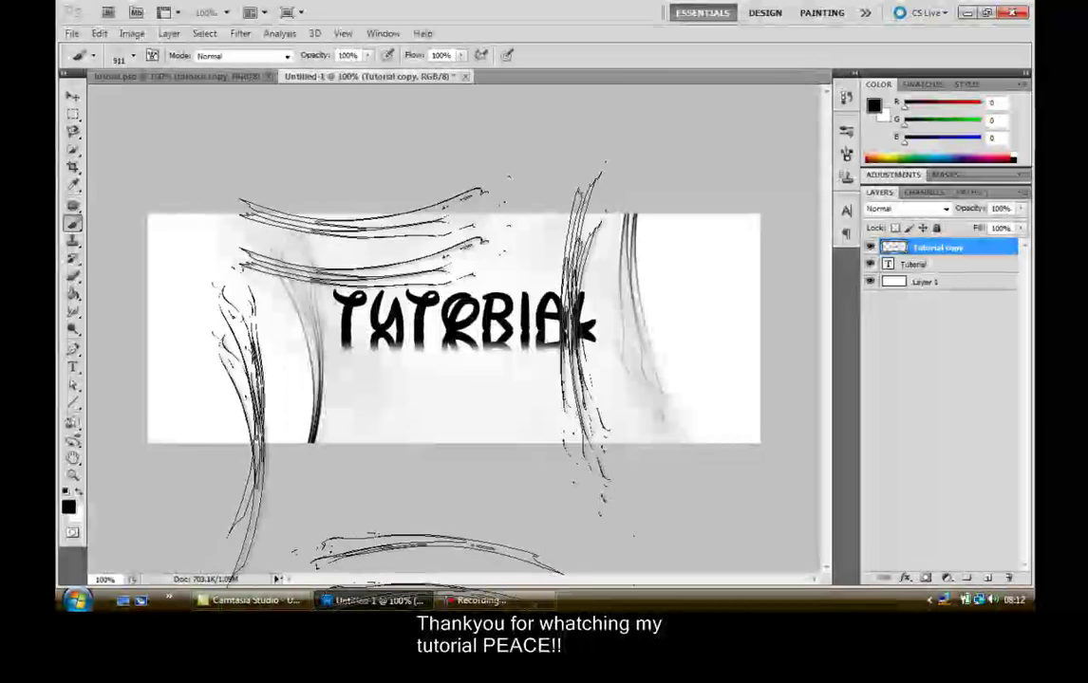
- Compare Untitled-1 with the tutoial.psd document, ending back on Untitled-1
{"action": "left_click", "coordinate": [74, 33]}
{"action": "left_click", "coordinate": [448, 8]}
{"action": "left_click", "coordinate": [179, 73]}
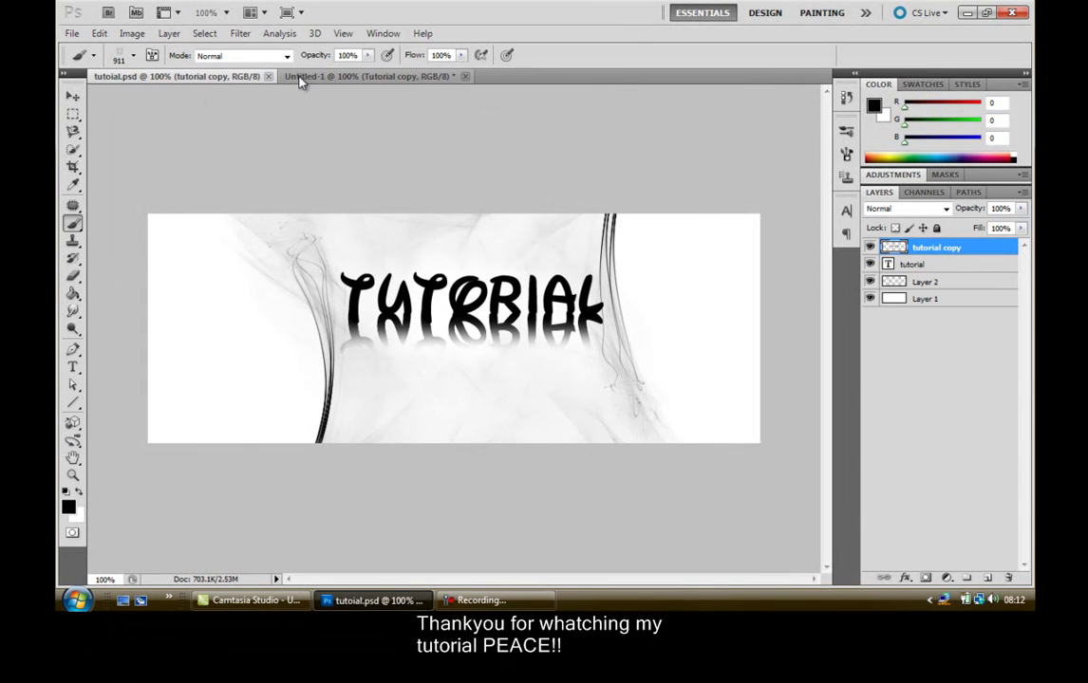
{"action": "left_click", "coordinate": [312, 77]}
{"action": "left_click", "coordinate": [183, 75]}
{"action": "left_click", "coordinate": [324, 78]}
{"action": "left_click", "coordinate": [180, 74]}
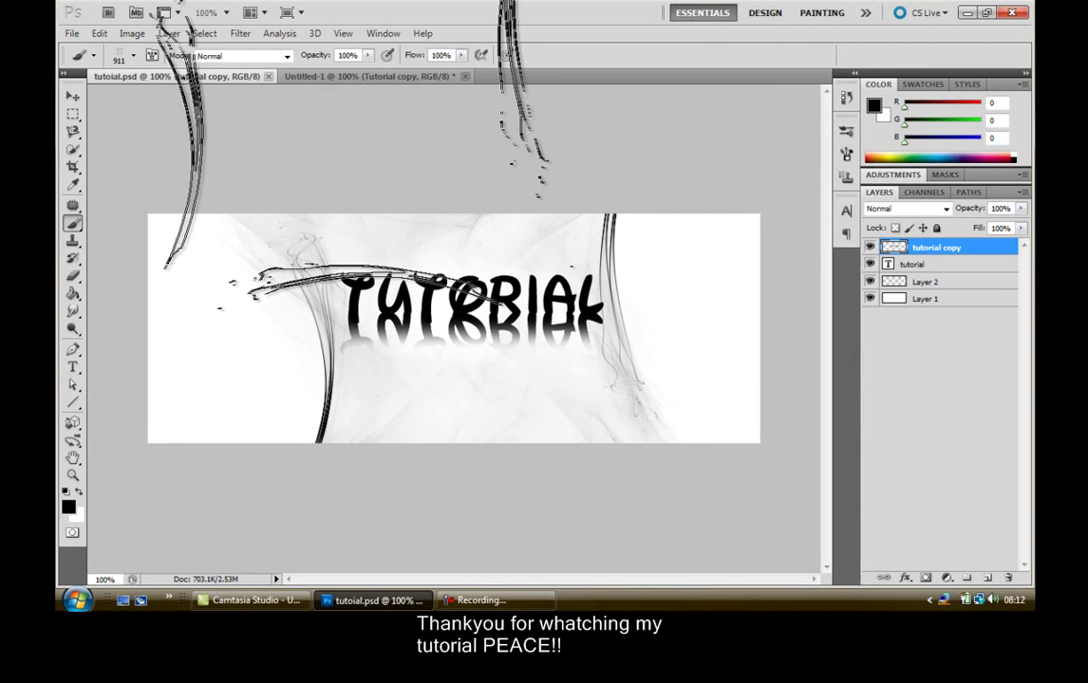
{"action": "left_click", "coordinate": [328, 78]}
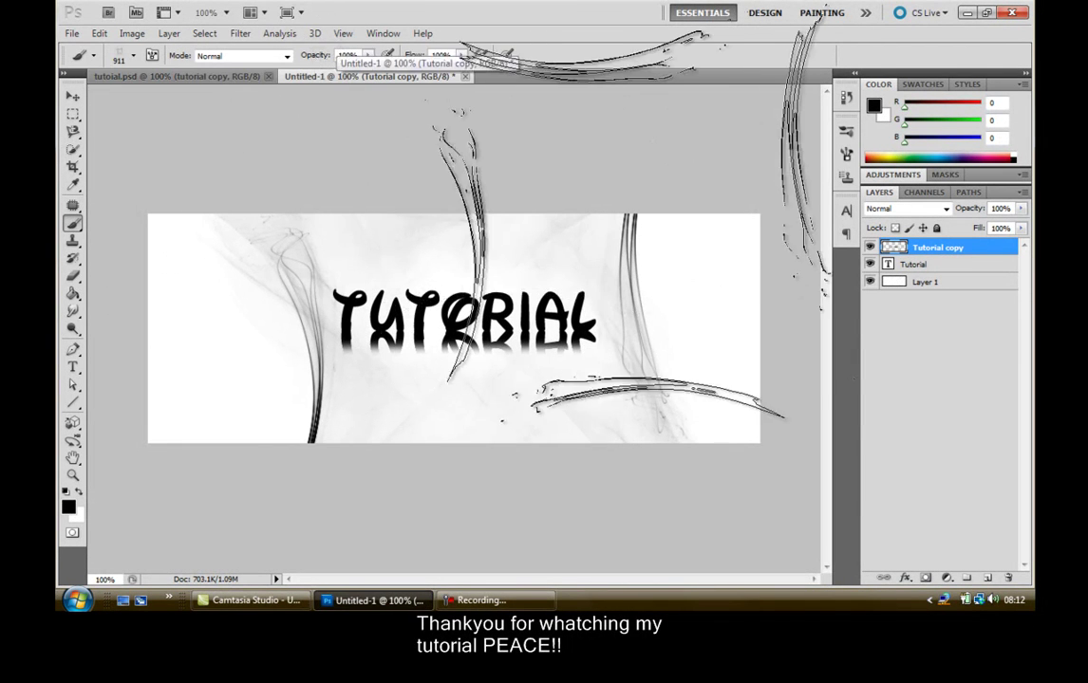